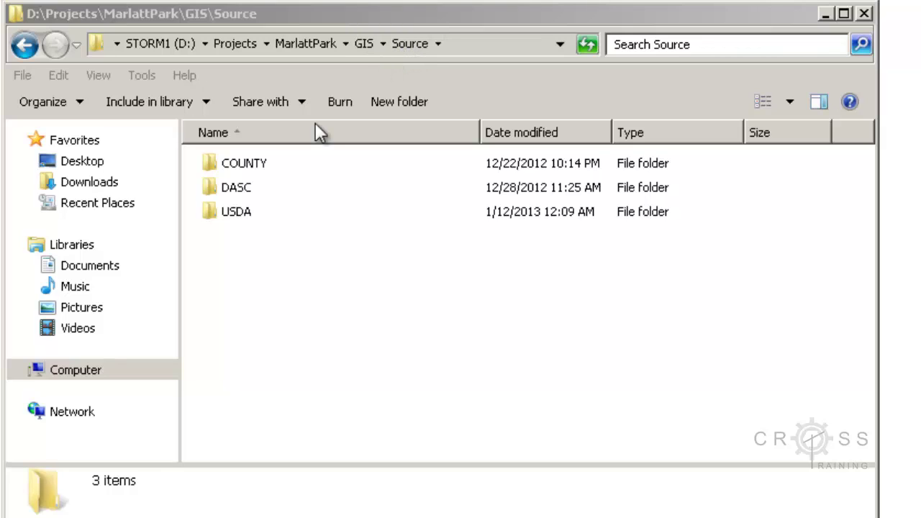
# Open COUNTY, then RL, then the RL_GIS_Mar2009 county data folder
pyautogui.moveTo(272, 278); pyautogui.dragTo(220, 157)
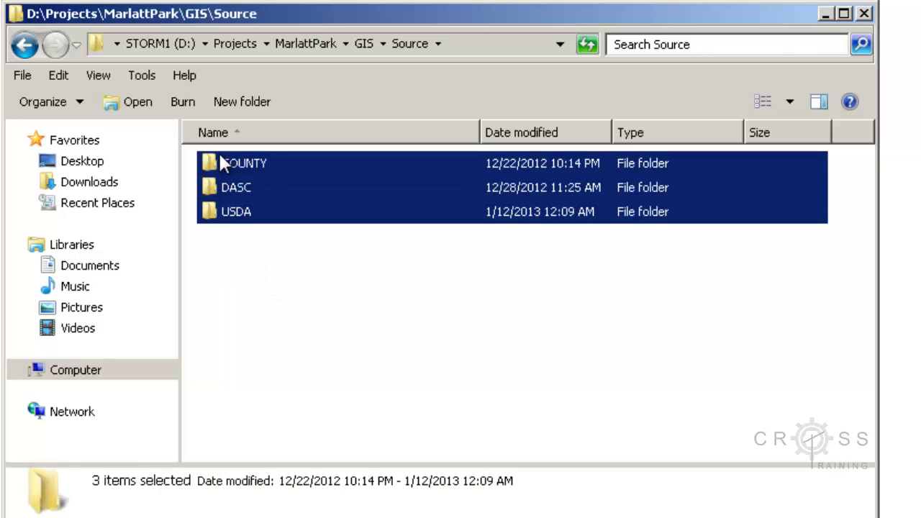
pyautogui.click(233, 265)
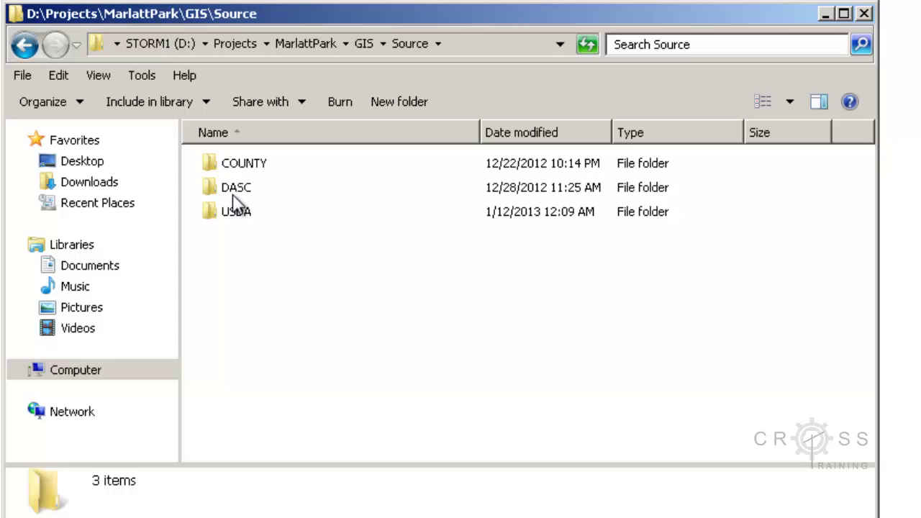
pyautogui.doubleClick(244, 164)
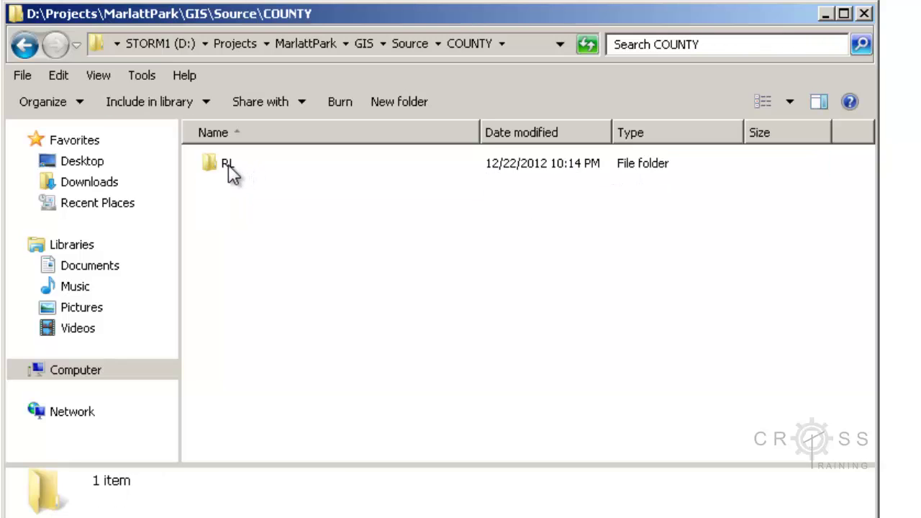
pyautogui.doubleClick(230, 170)
pyautogui.doubleClick(277, 172)
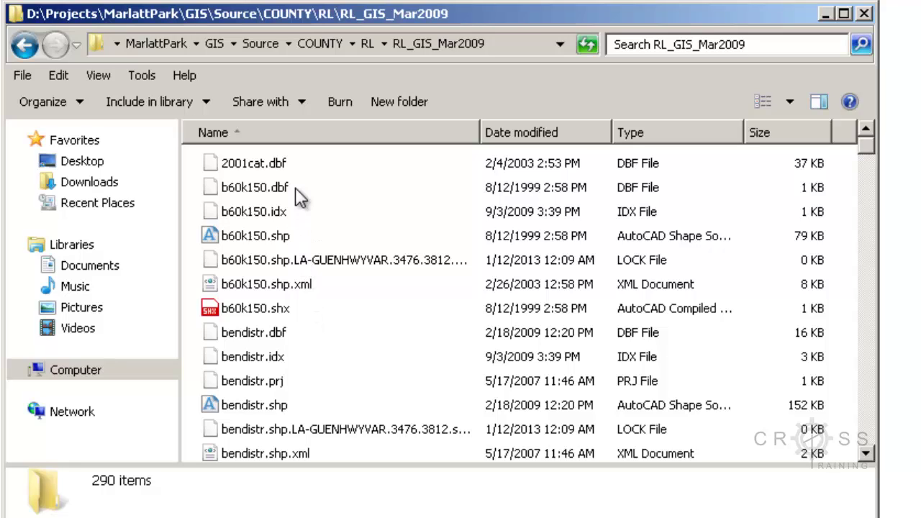
# Review details of 2001cat.dbf and the b60k150 .dbf, .idx, .shp, lock and .shp.xml files
pyautogui.click(284, 169)
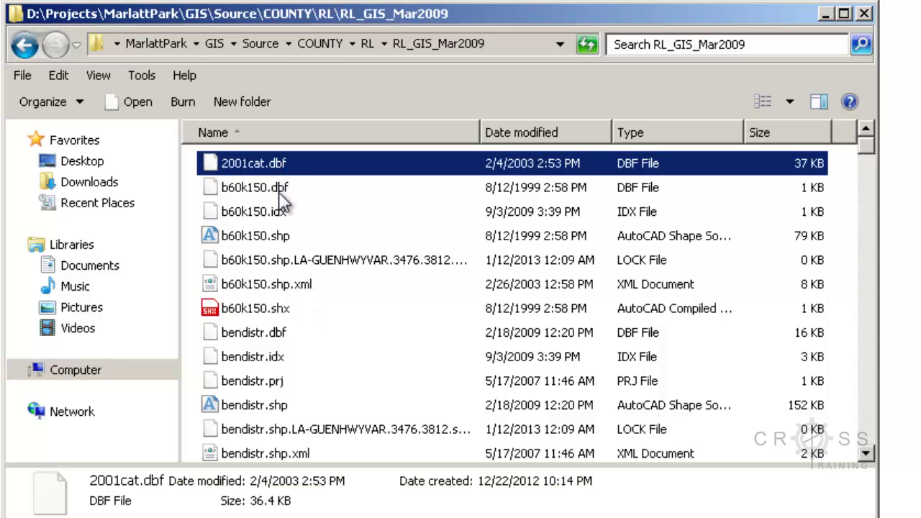
pyautogui.click(264, 187)
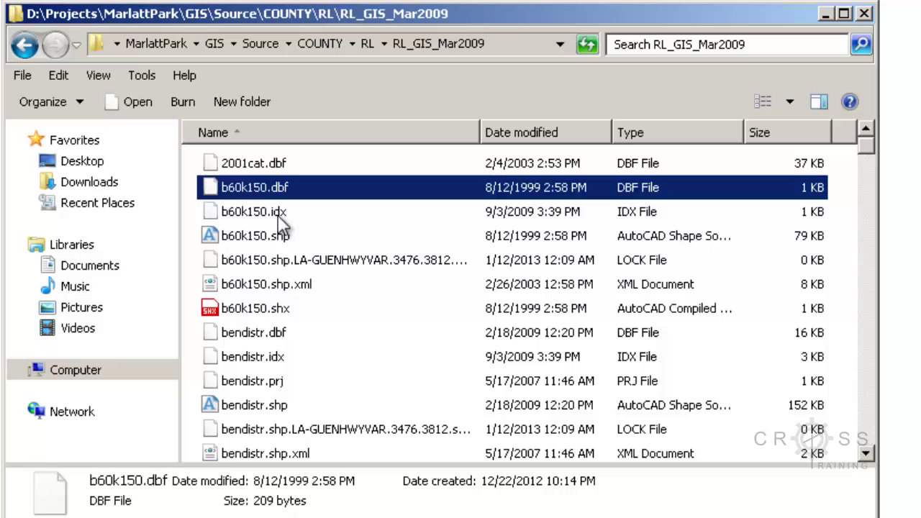
pyautogui.click(287, 214)
pyautogui.click(284, 236)
pyautogui.click(283, 262)
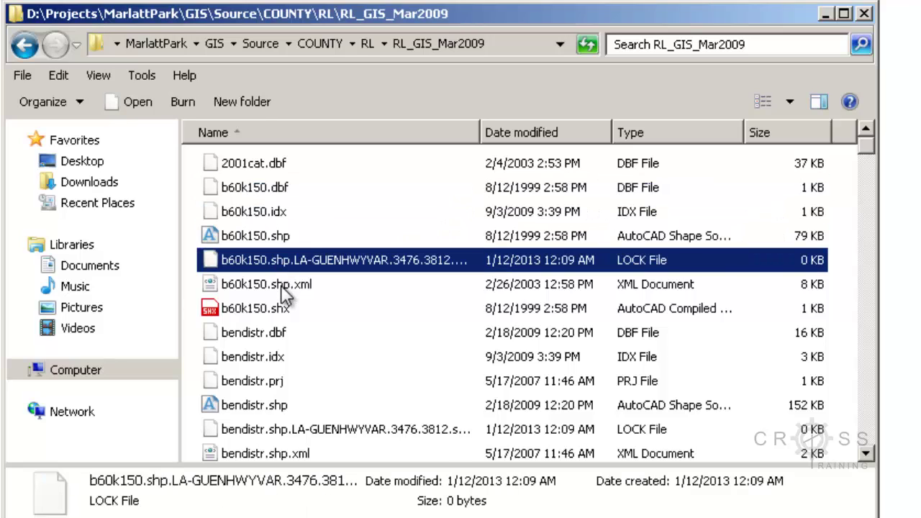
pyautogui.click(286, 287)
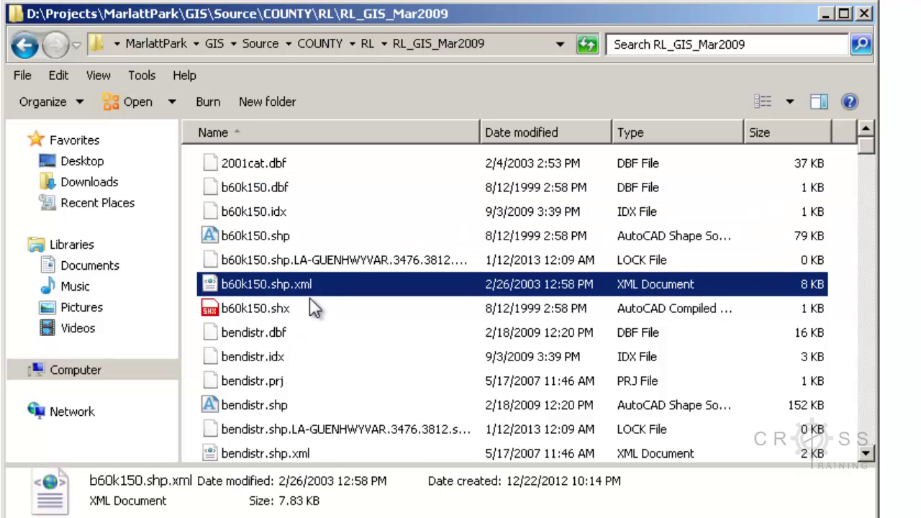
pyautogui.click(279, 239)
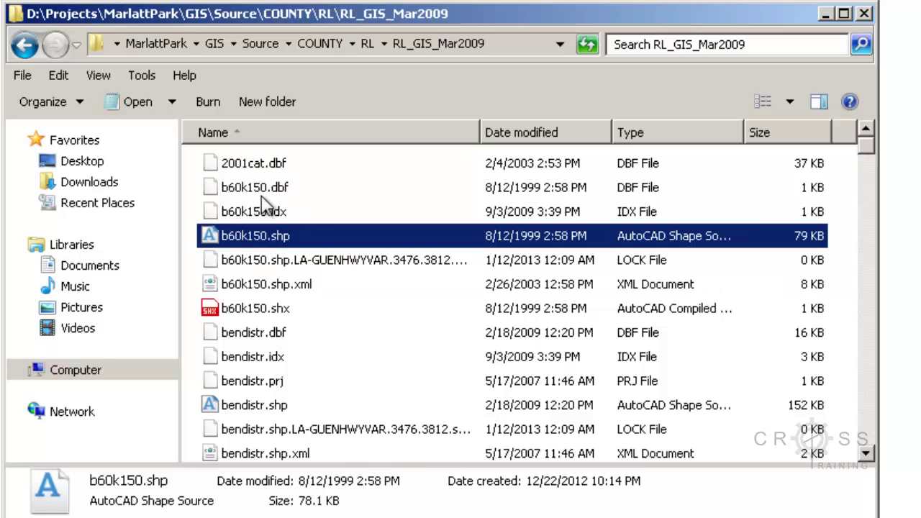
pyautogui.click(295, 191)
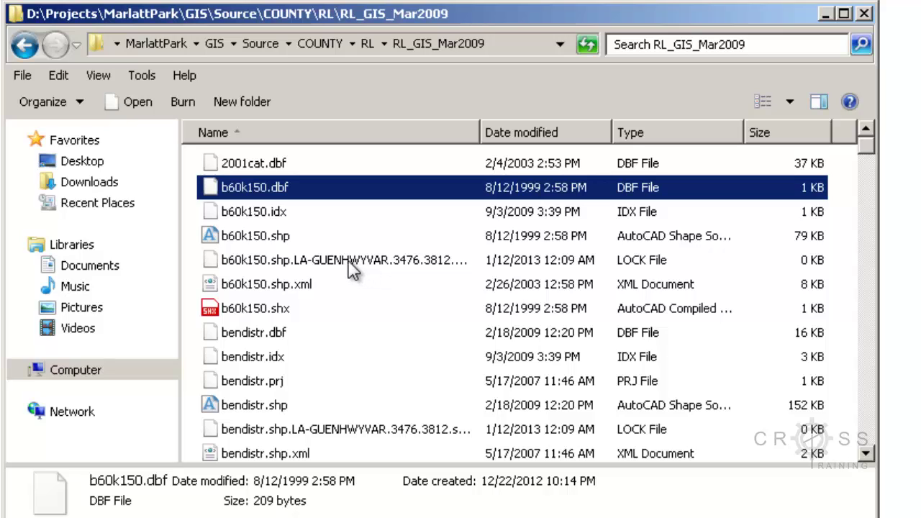
# Compare the details of b60k150.shp and b60k150.shp.xml
pyautogui.click(281, 239)
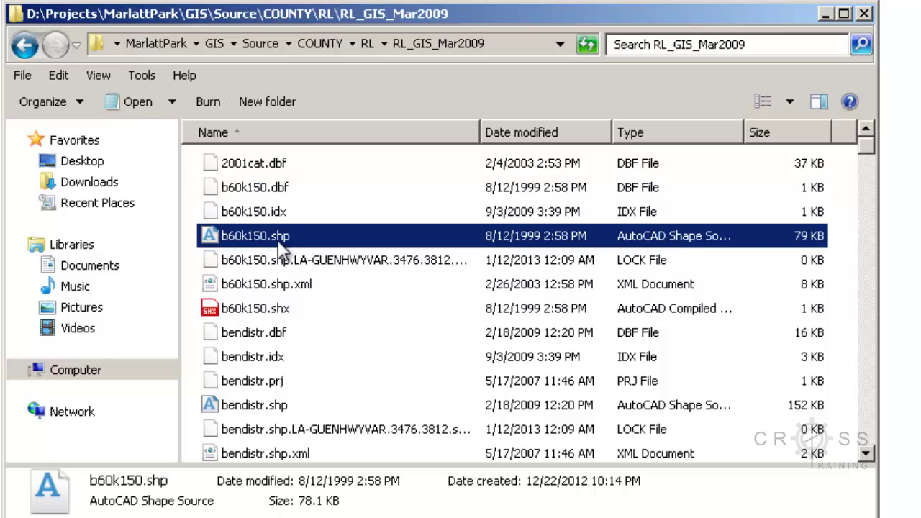
pyautogui.click(306, 288)
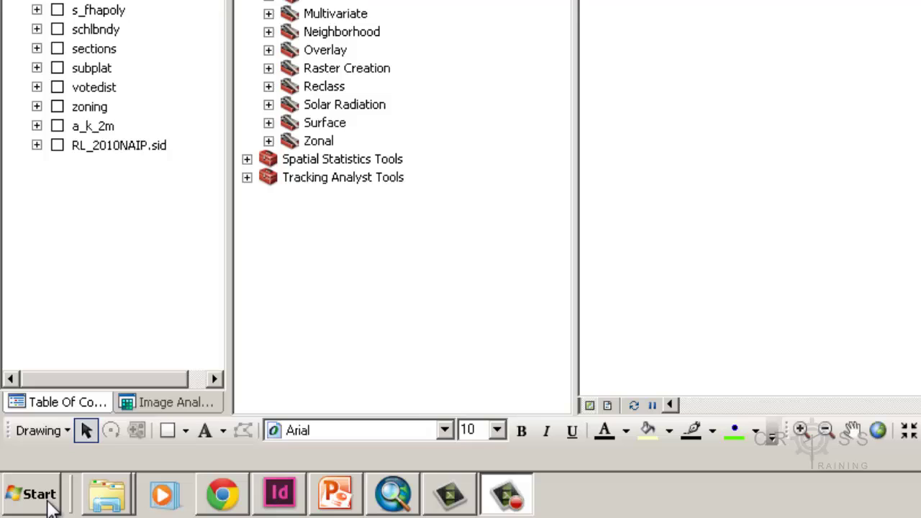
# Start ArcCatalog 10.1 from the ArcGIS group under All Programs
pyautogui.click(36, 493)
pyautogui.click(138, 410)
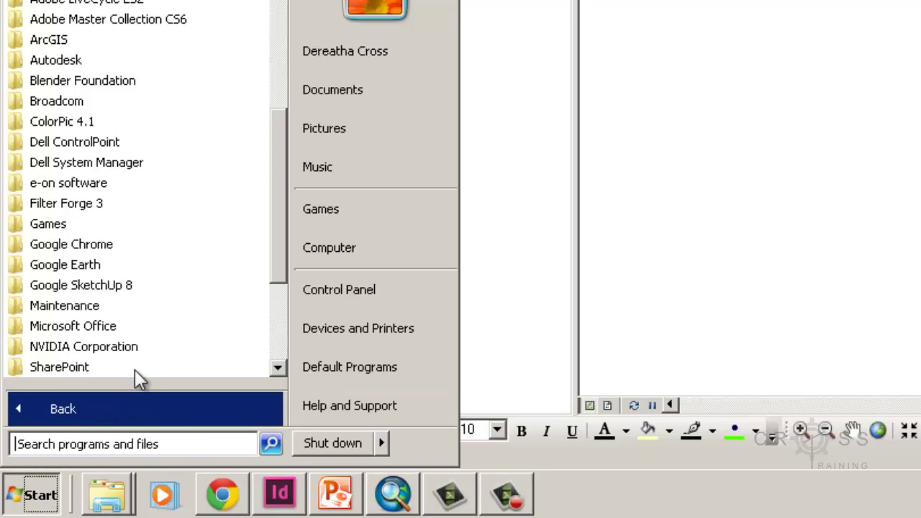
pyautogui.click(138, 52)
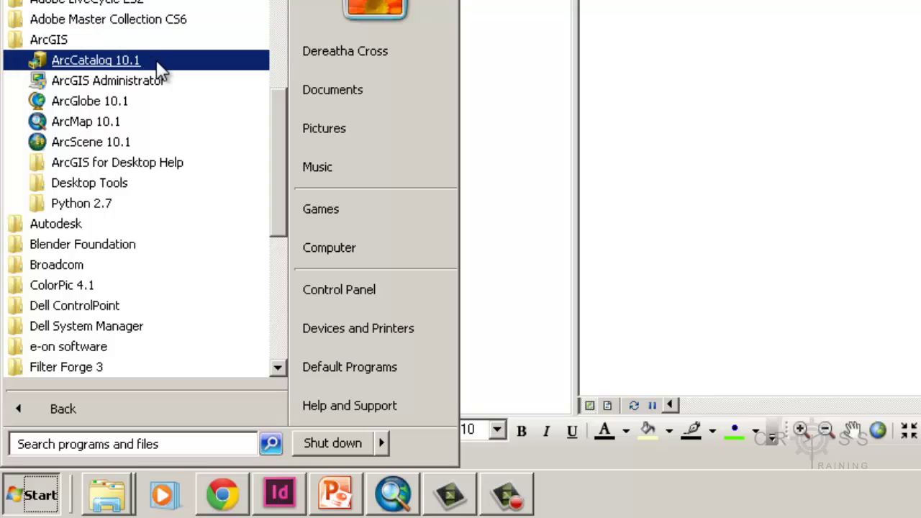
pyautogui.click(159, 63)
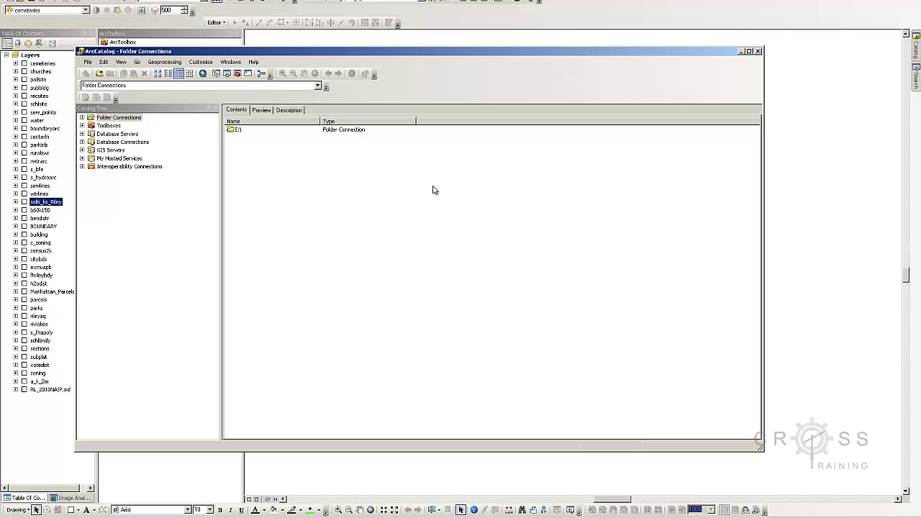
# Maximize ArcCatalog and expand Folder Connections to show the E:\ connection
pyautogui.click(749, 51)
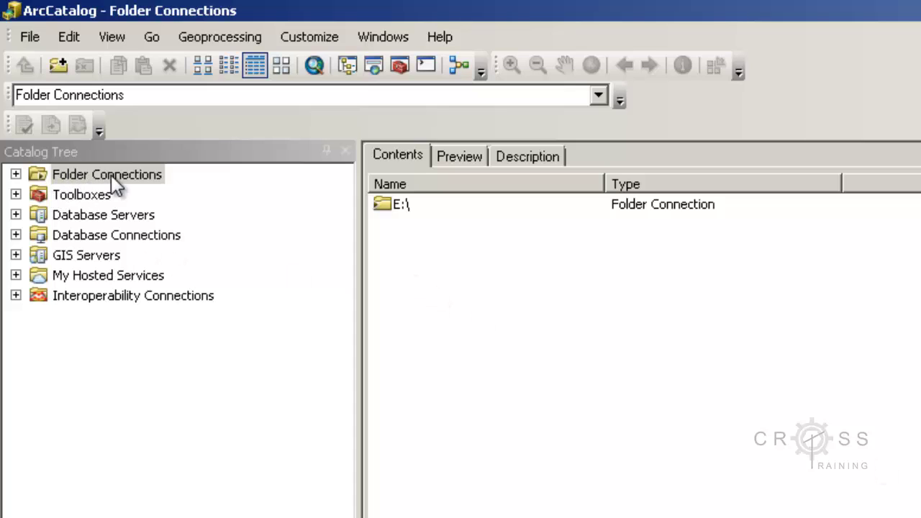
pyautogui.click(15, 175)
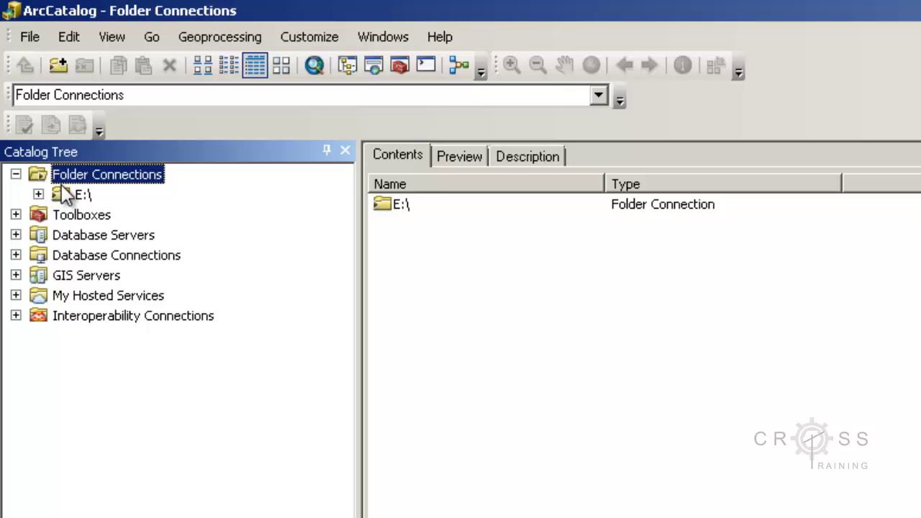
# Connect to the STORM1 (D:) drive as a new D:\ folder connection
pyautogui.rightClick(106, 176)
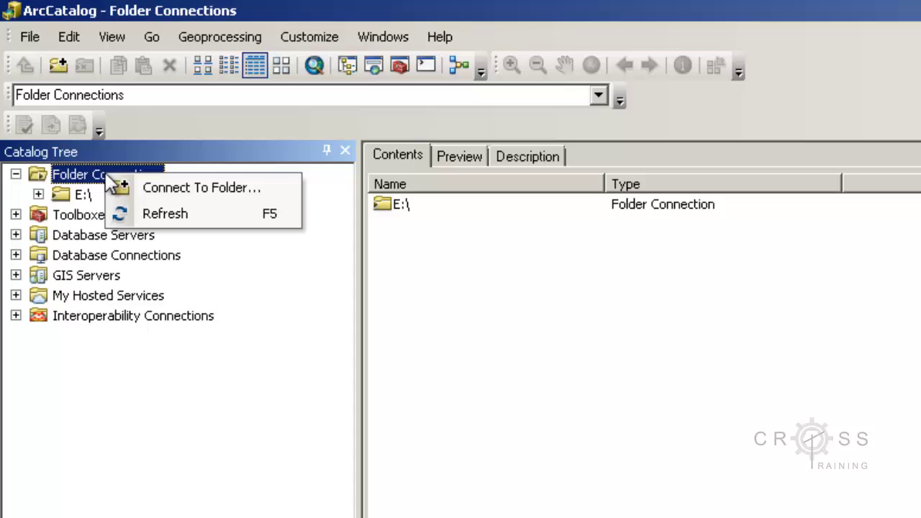
pyautogui.click(197, 189)
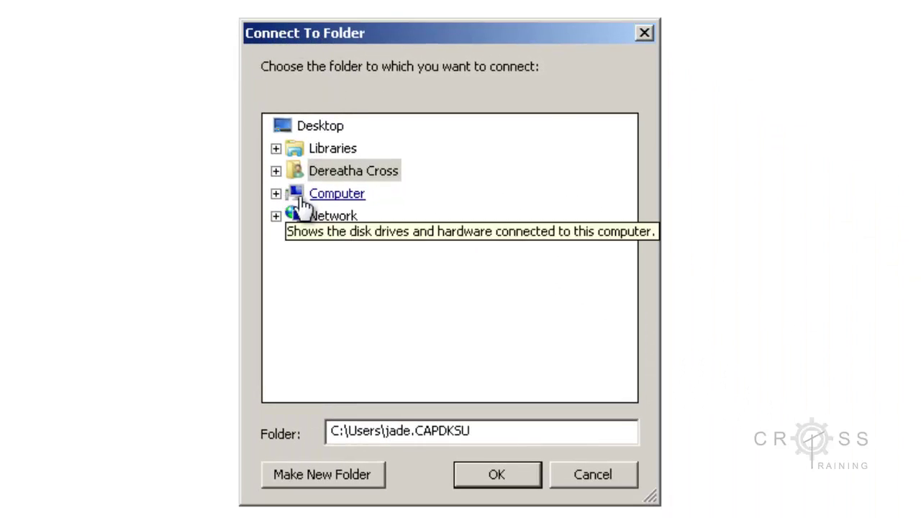
pyautogui.doubleClick(324, 196)
pyautogui.doubleClick(329, 241)
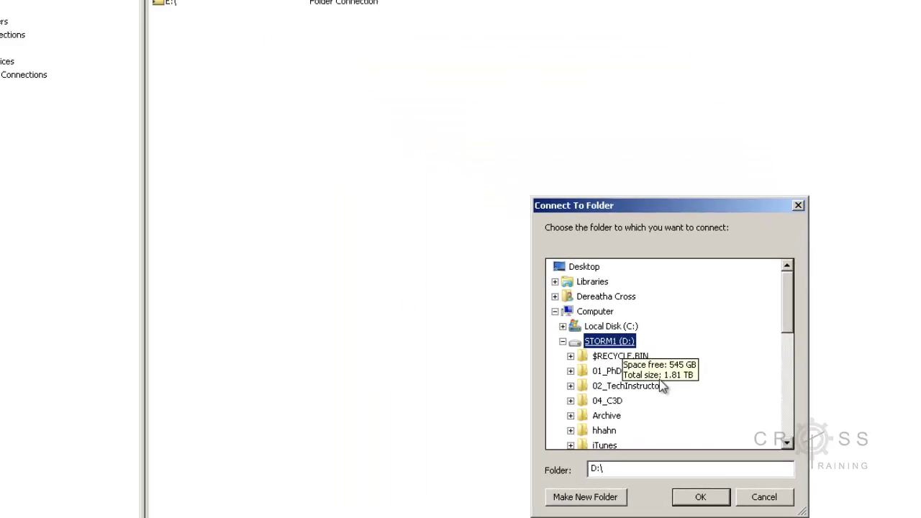
pyautogui.click(710, 498)
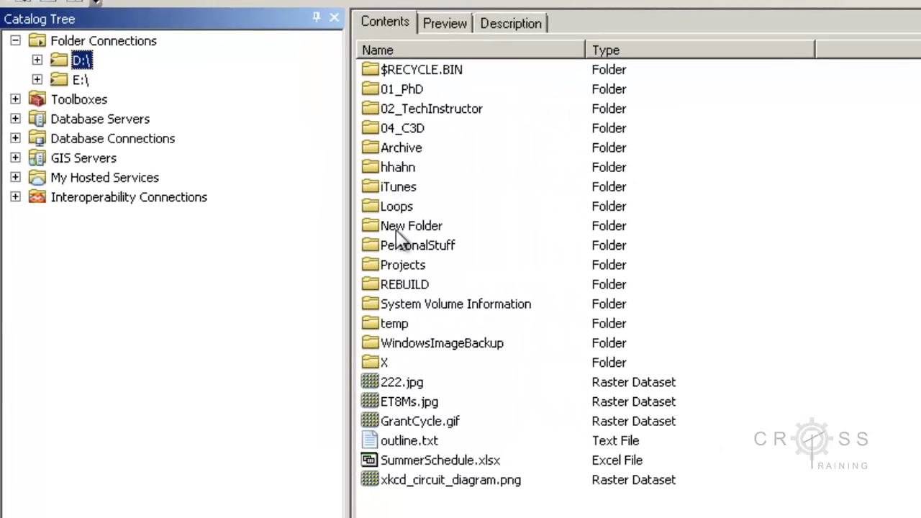
# Navigate D:\Projects\MarlattPark\GIS and open the empty Geodatabase folder
pyautogui.click(404, 268)
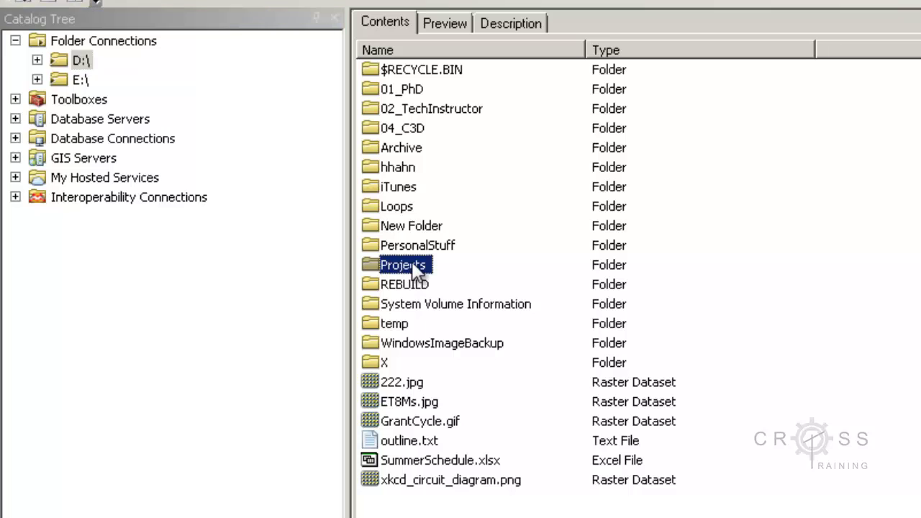
pyautogui.doubleClick(404, 266)
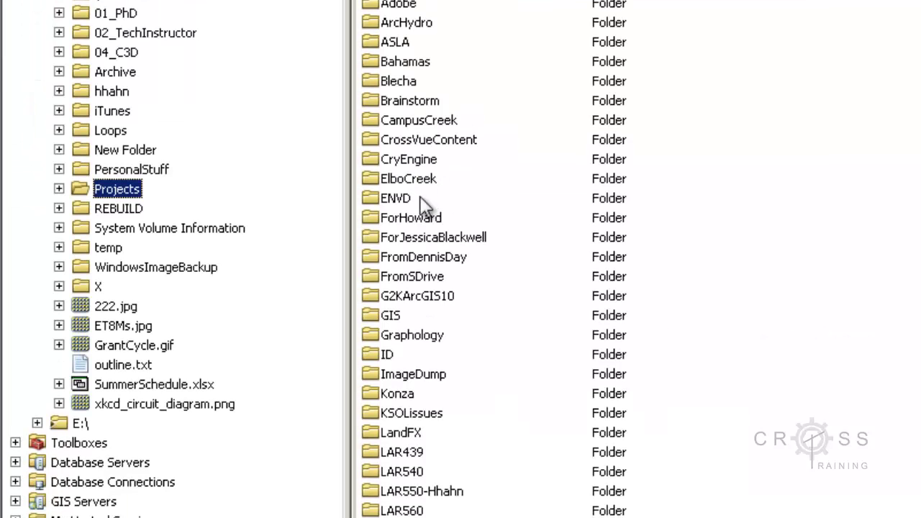
pyautogui.scroll(-4, 425, 108)
pyautogui.scroll(-3, 425, 42)
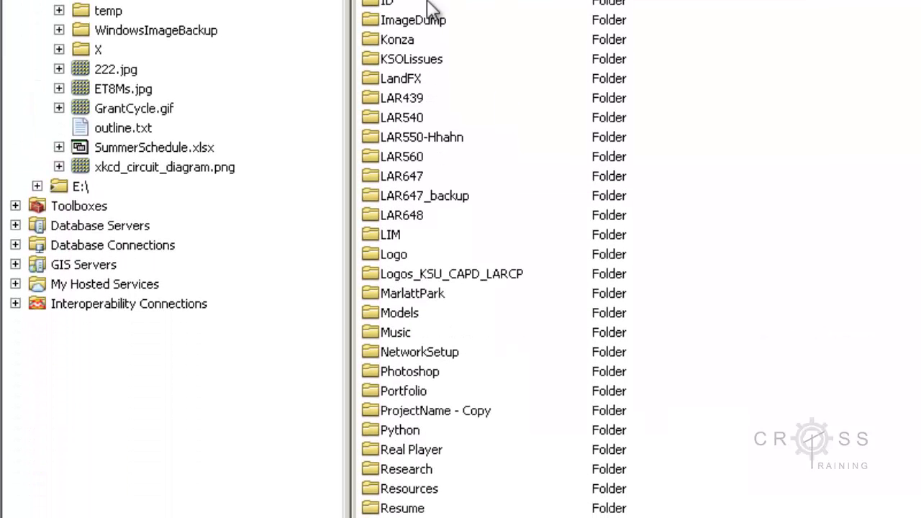
pyautogui.doubleClick(407, 293)
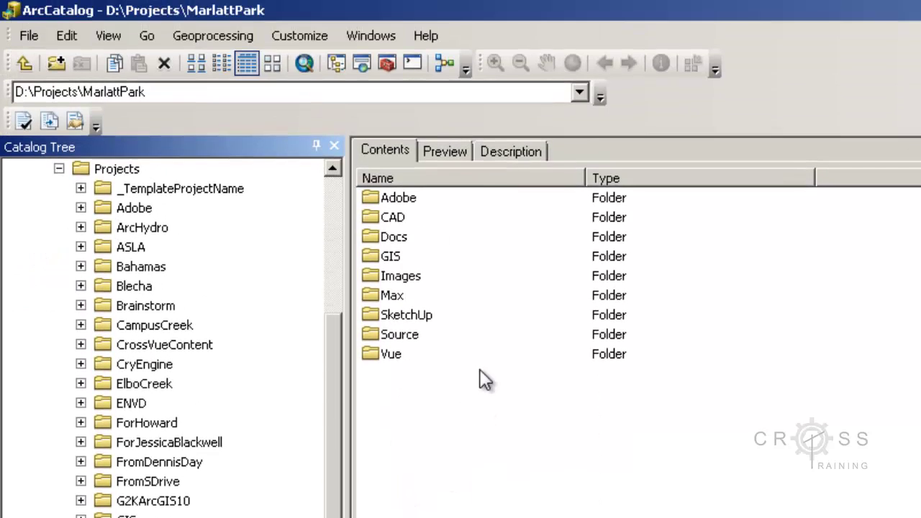
pyautogui.doubleClick(398, 259)
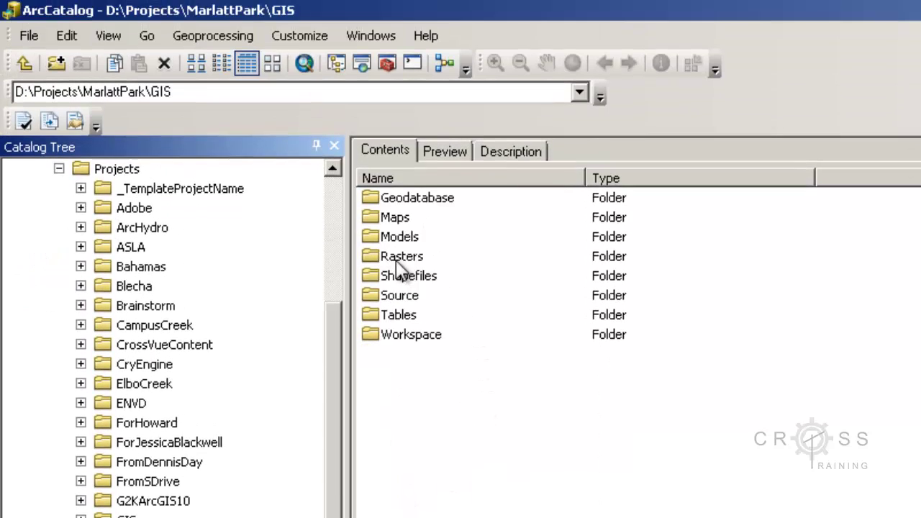
pyautogui.click(436, 200)
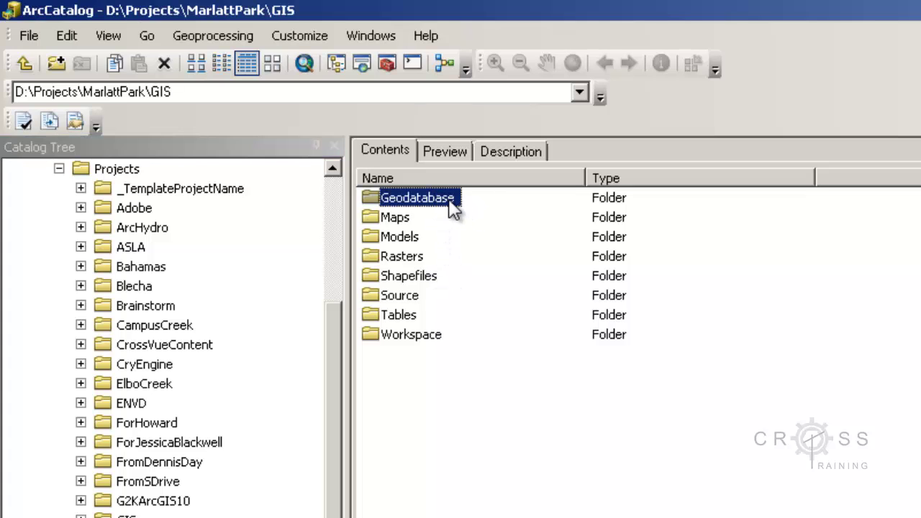
pyautogui.doubleClick(449, 201)
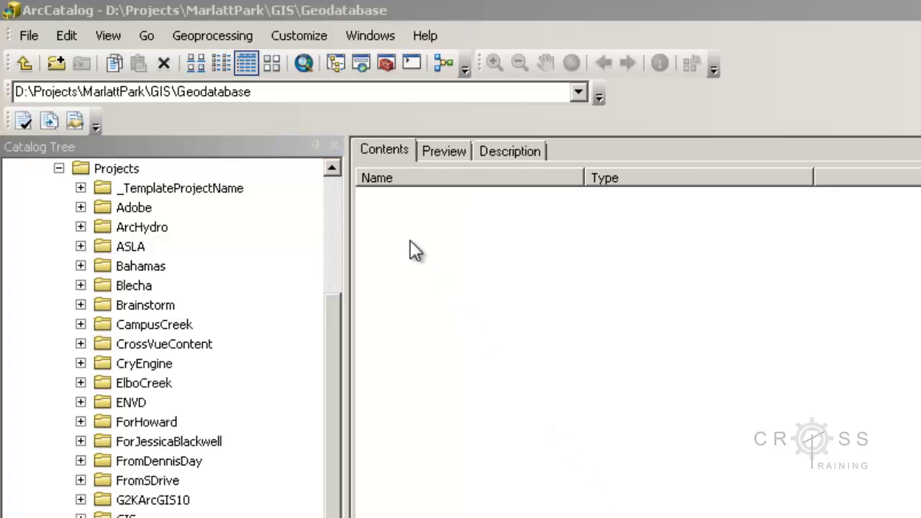
# Add a New File Geodatabase.gdb in the Geodatabase folder via New > File Geodatabase
pyautogui.click(394, 221)
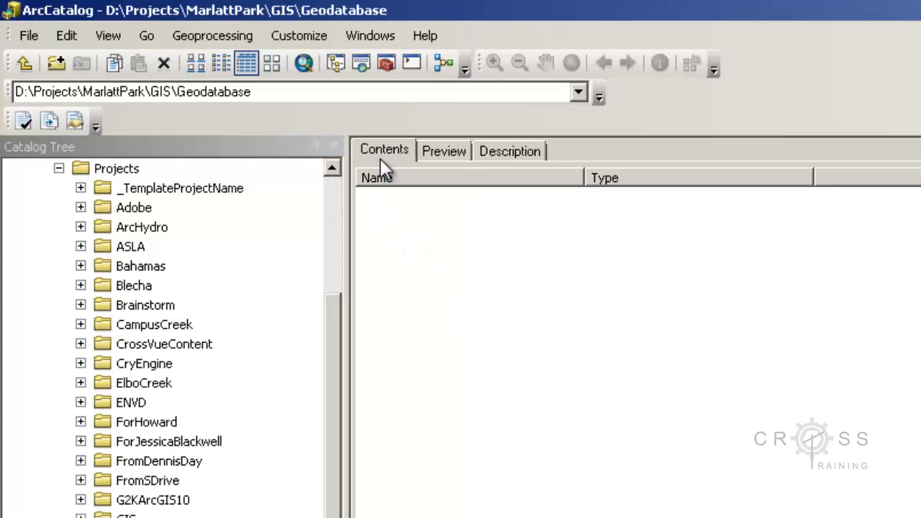
pyautogui.rightClick(389, 227)
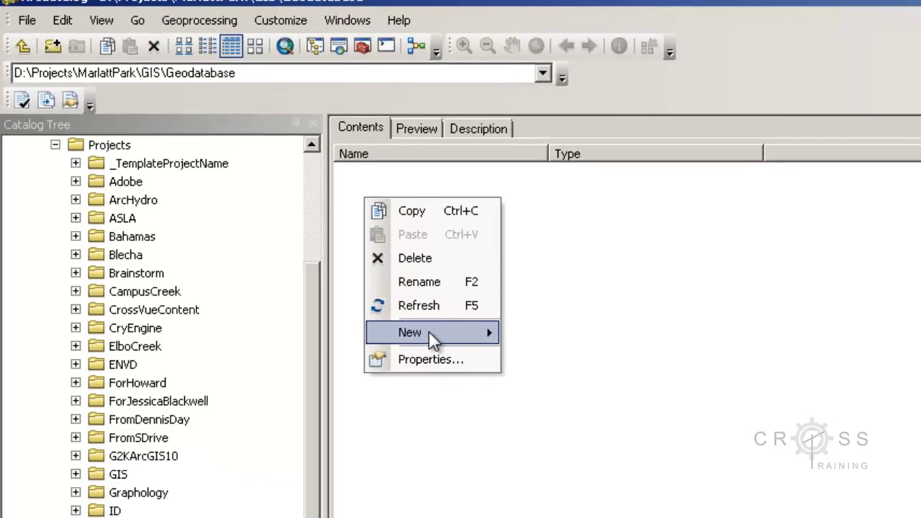
pyautogui.moveTo(457, 367)
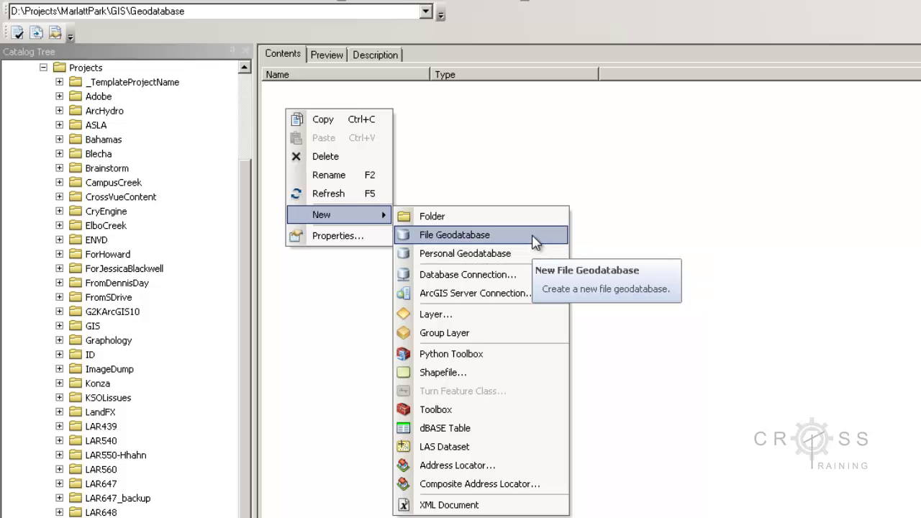
pyautogui.click(533, 238)
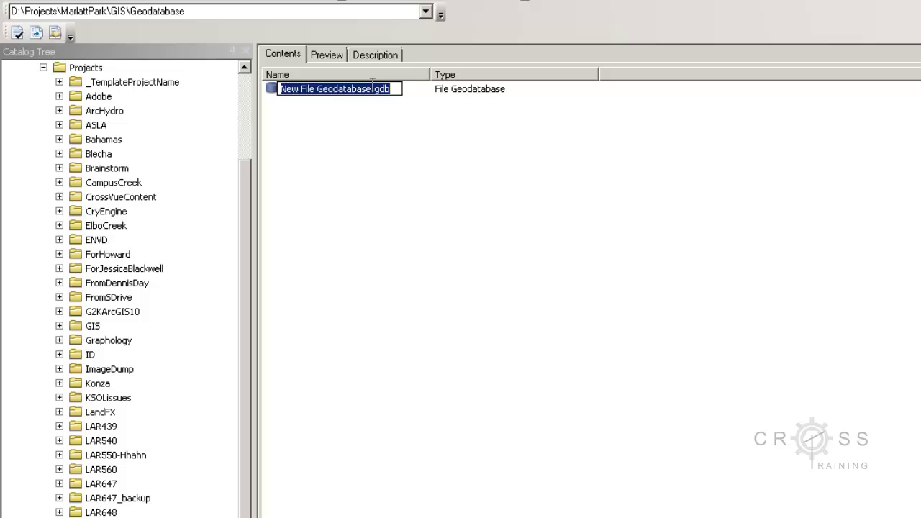
# Replace the default name with MarlattPark, keeping the .gdb extension
pyautogui.moveTo(371, 88); pyautogui.dragTo(260, 90)
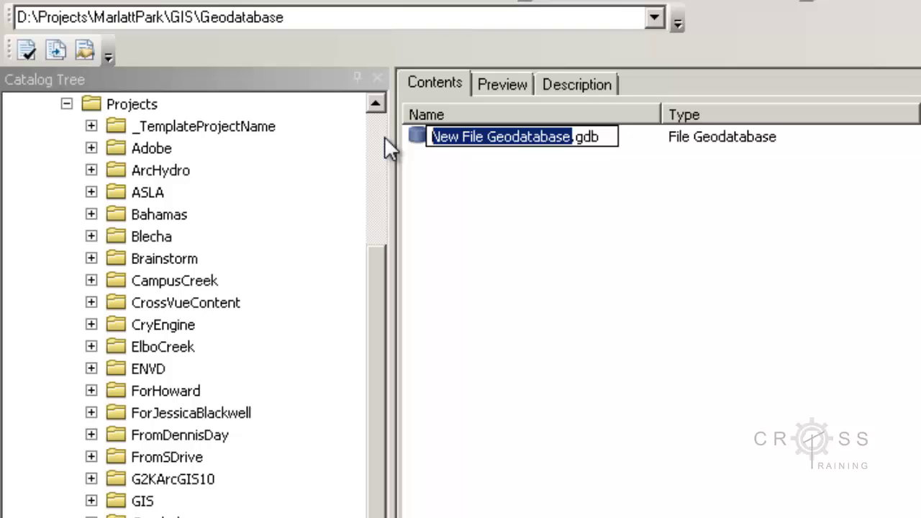
pyautogui.write('M')
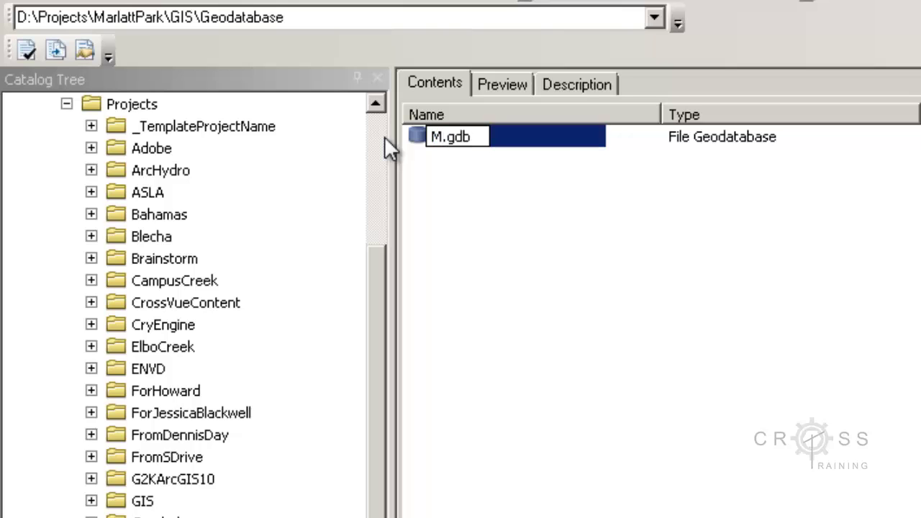
pyautogui.write('arla')
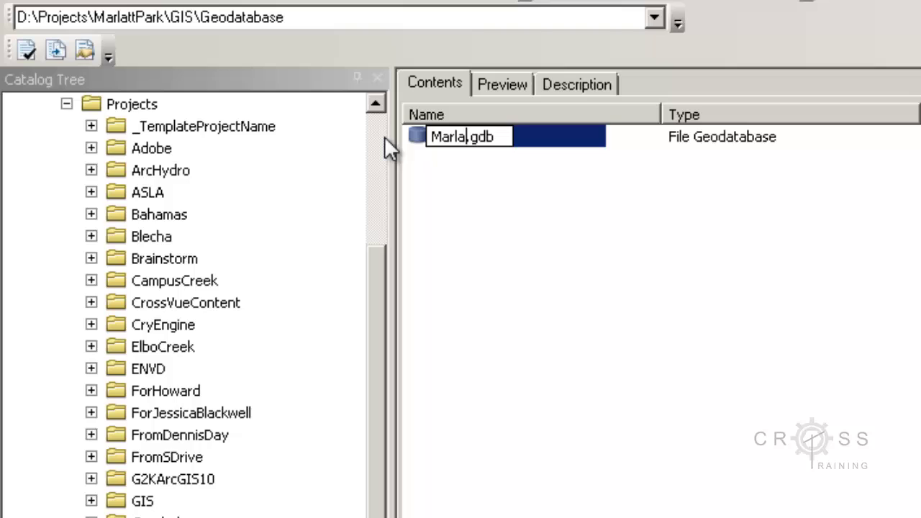
pyautogui.write('ttPark')
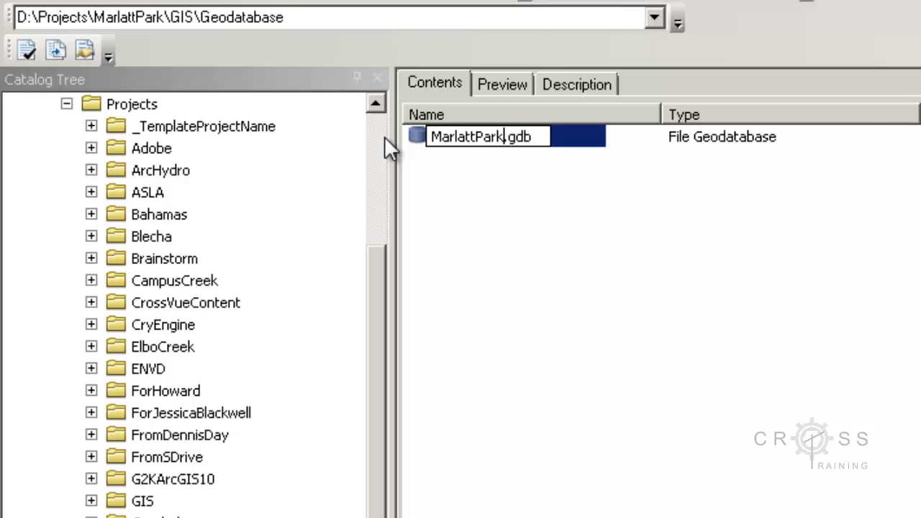
pyautogui.click(579, 279)
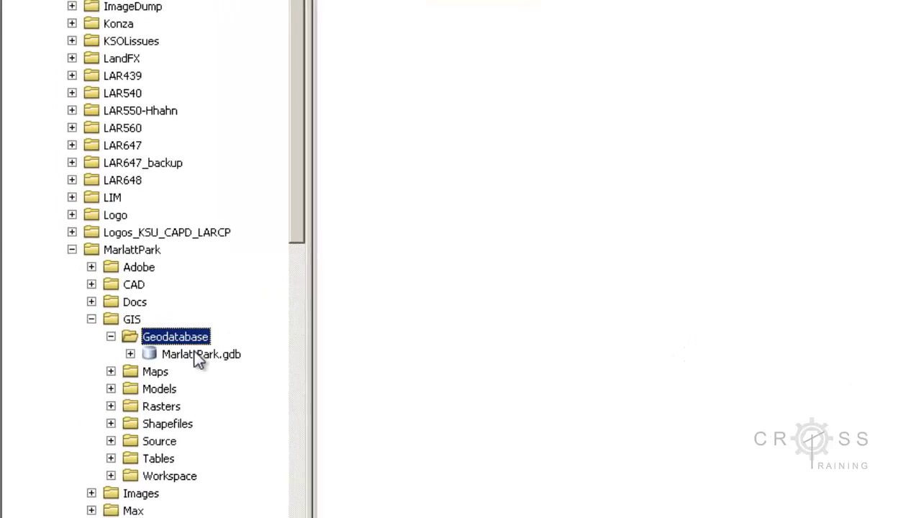
# Select MarlattPark.gdb in the Catalog Tree to confirm it holds no datasets
pyautogui.click(137, 327)
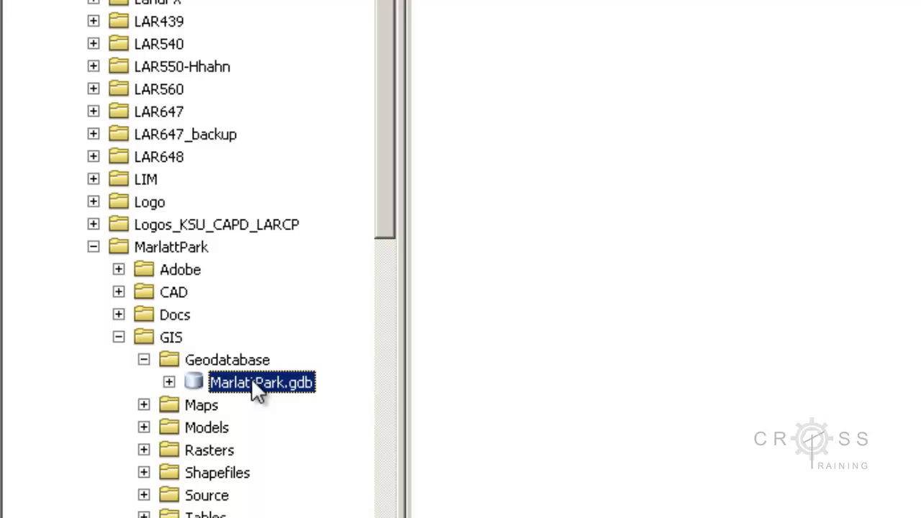
pyautogui.rightClick(311, 222)
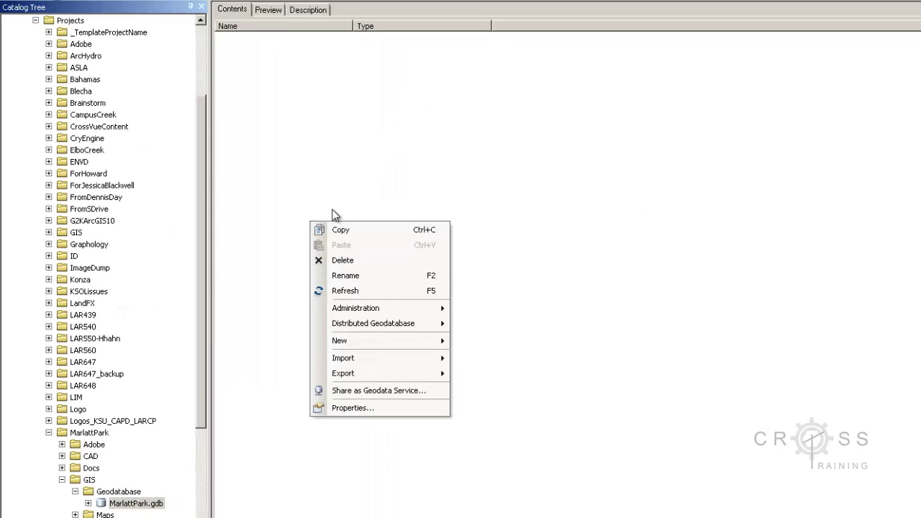
pyautogui.click(366, 167)
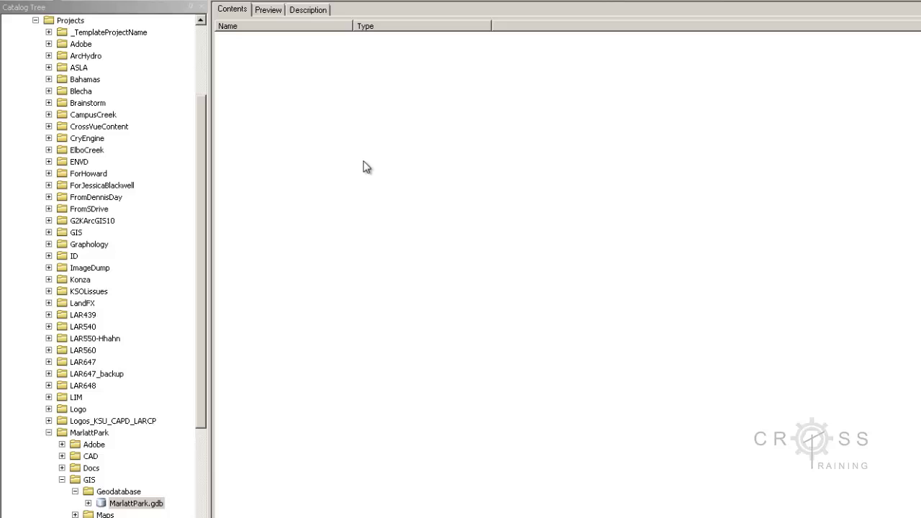